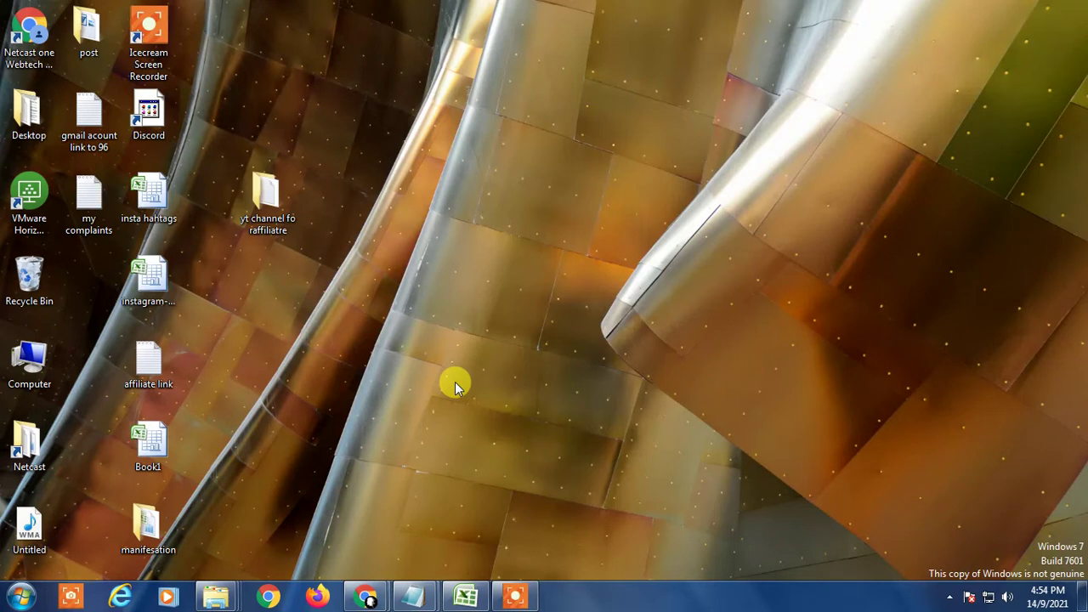
Switch to the Book1 workbook in Excel and delete the existing monthly bar chart from Sheet8
click(476, 598)
click(364, 440)
click(390, 313)
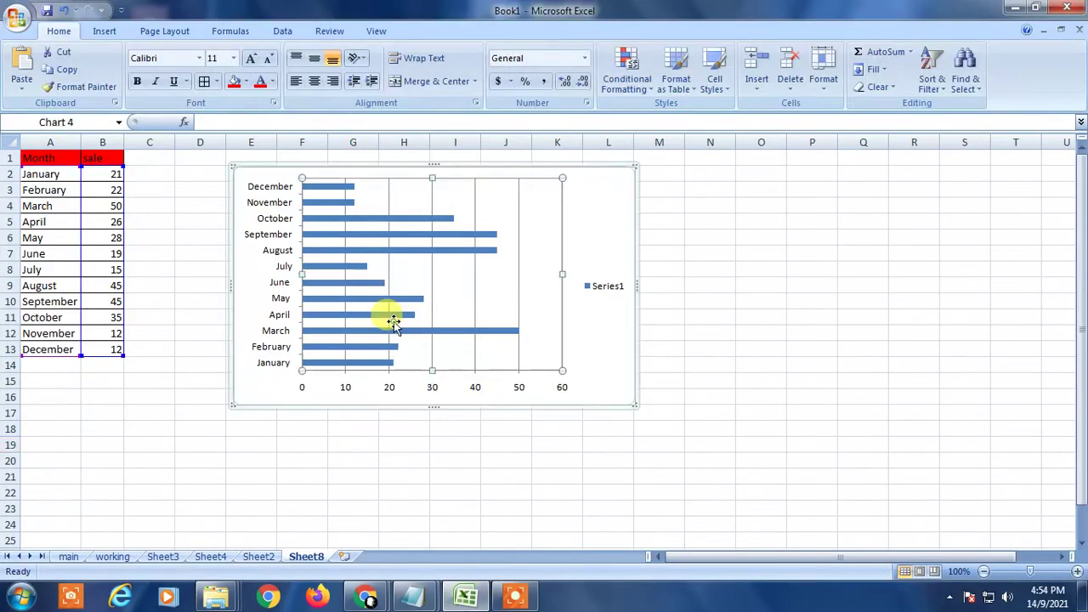
drag(392, 307, 503, 295)
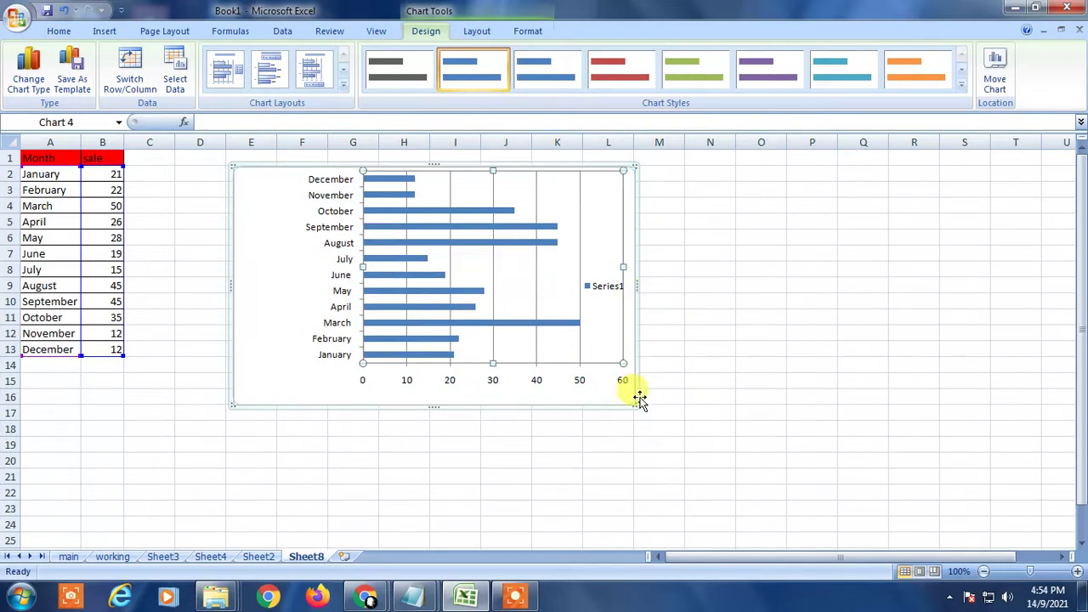
click(520, 440)
click(340, 390)
key(Delete)
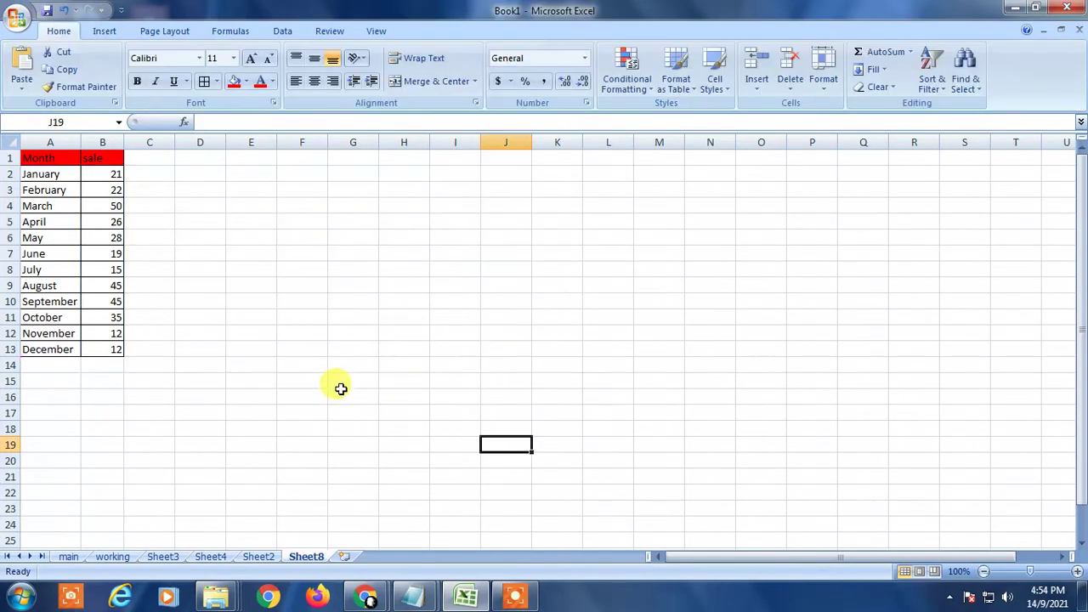
click(612, 301)
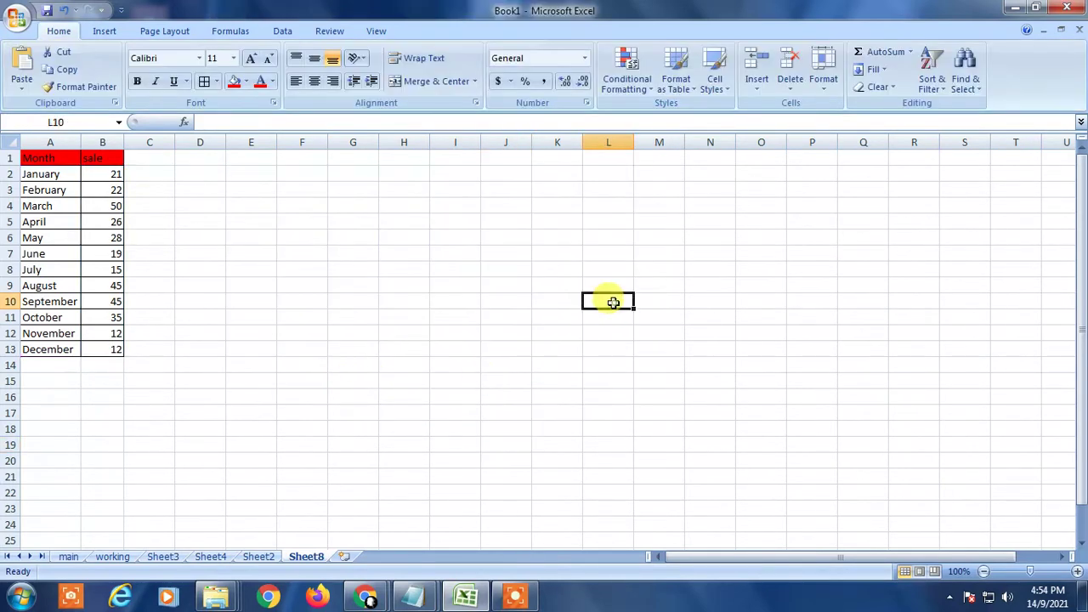
Adjust the width of column B so it is slightly wider than its sale figures
double_click(124, 144)
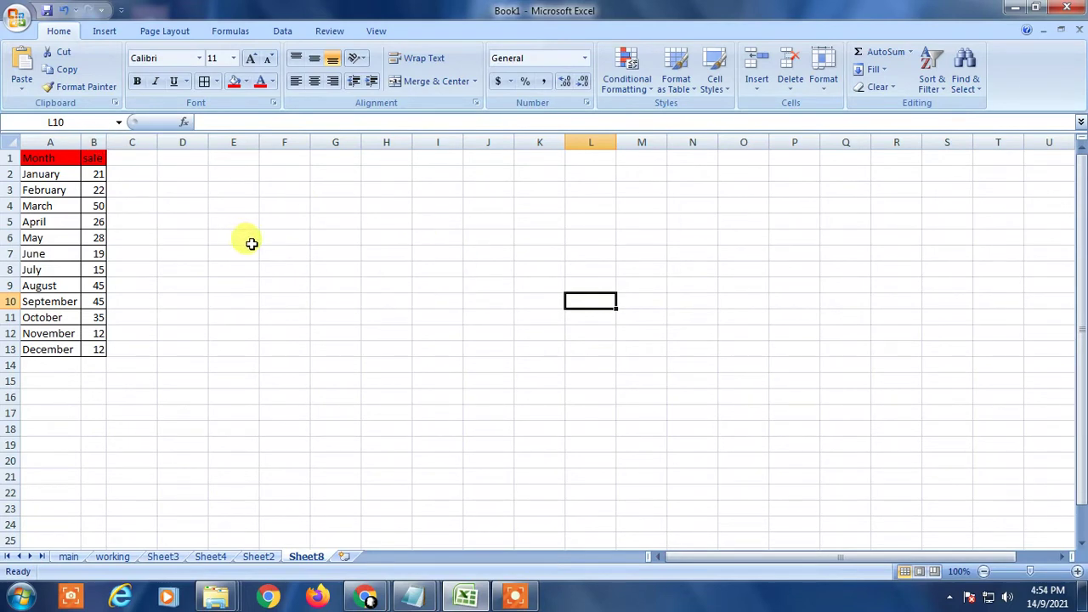
click(187, 242)
drag(106, 143, 131, 143)
ctrl+scroll(327, 311, up, 1)
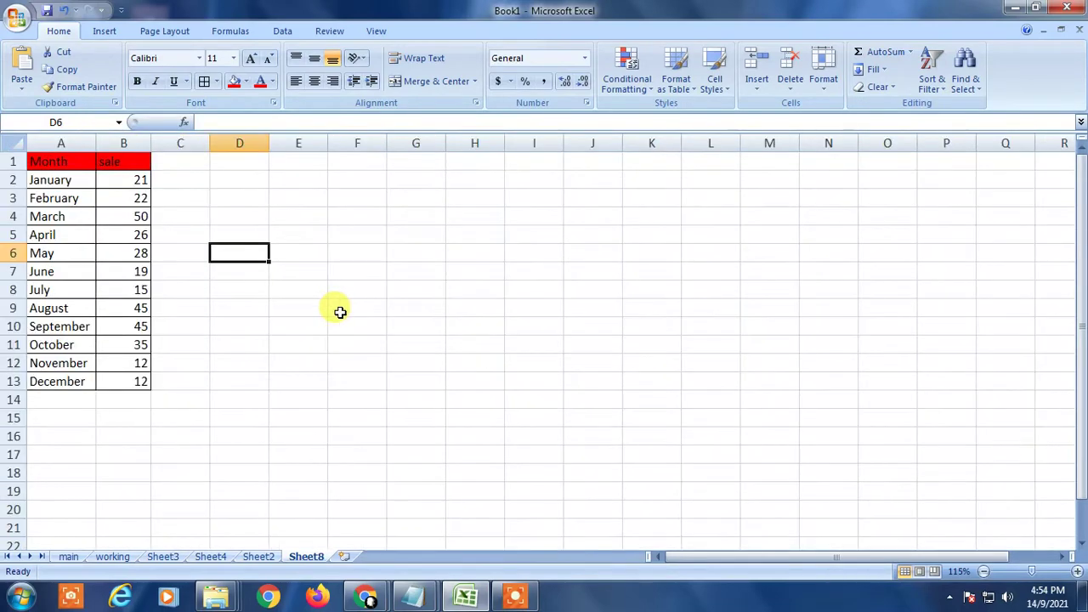
ctrl+scroll(340, 312, up, 1)
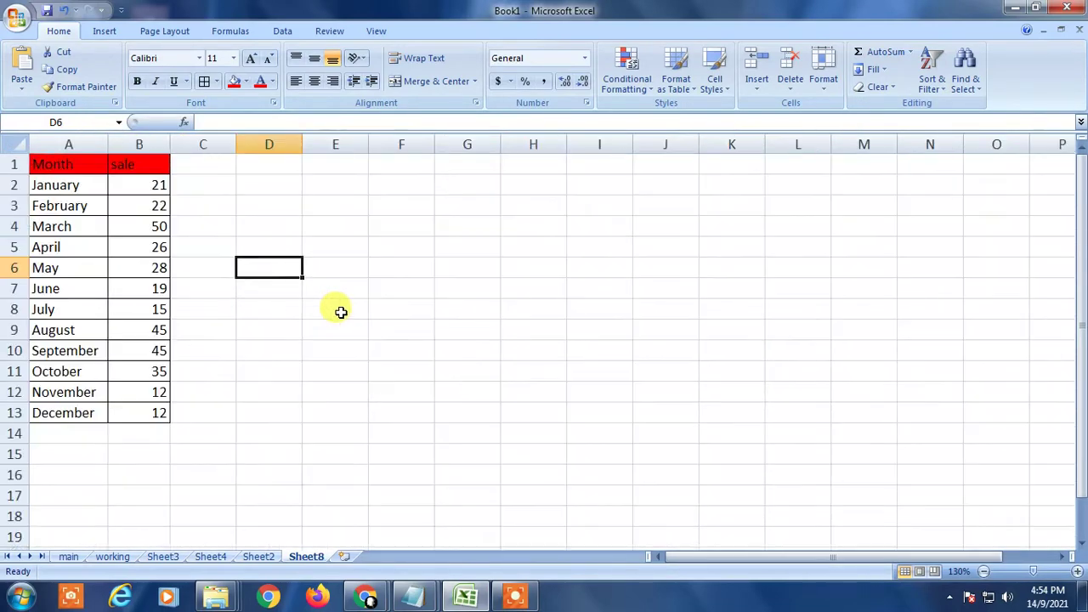
click(217, 325)
click(277, 234)
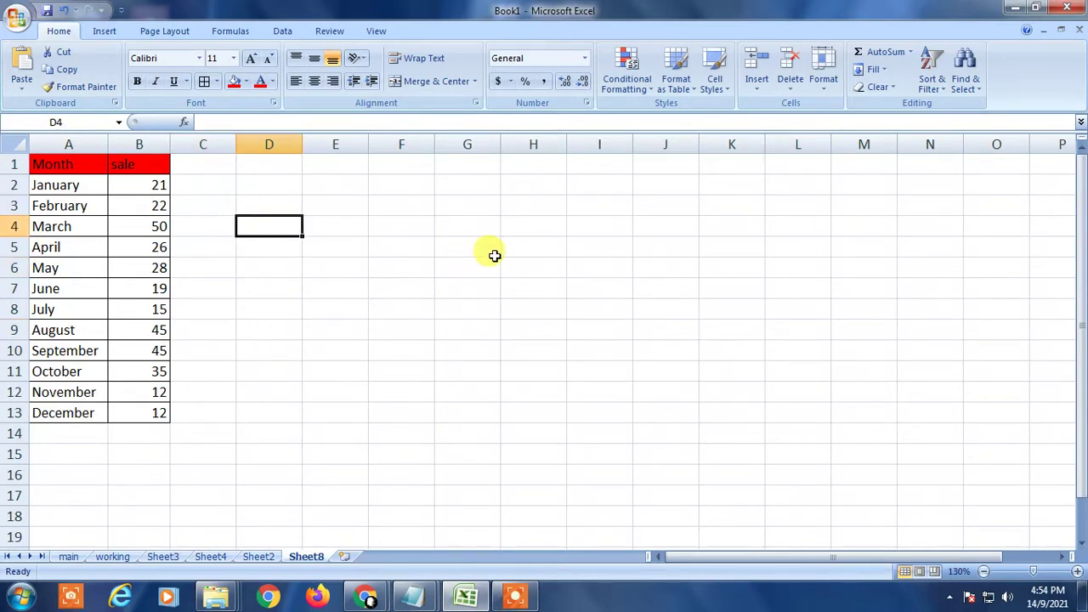
click(451, 262)
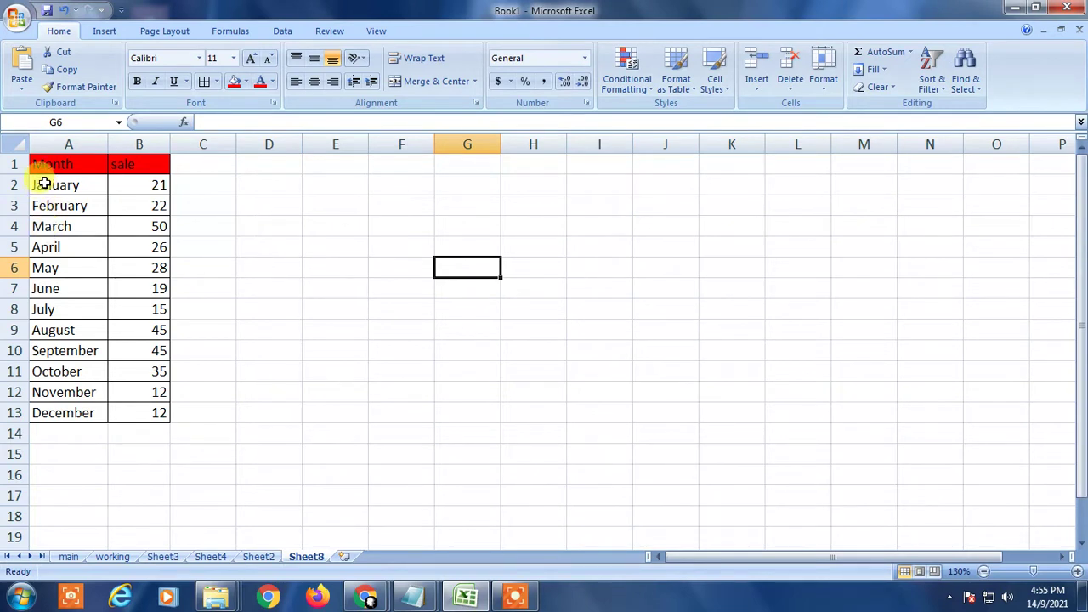
Open the full list of chart types for the January to May data in A2:B6
drag(44, 184, 159, 270)
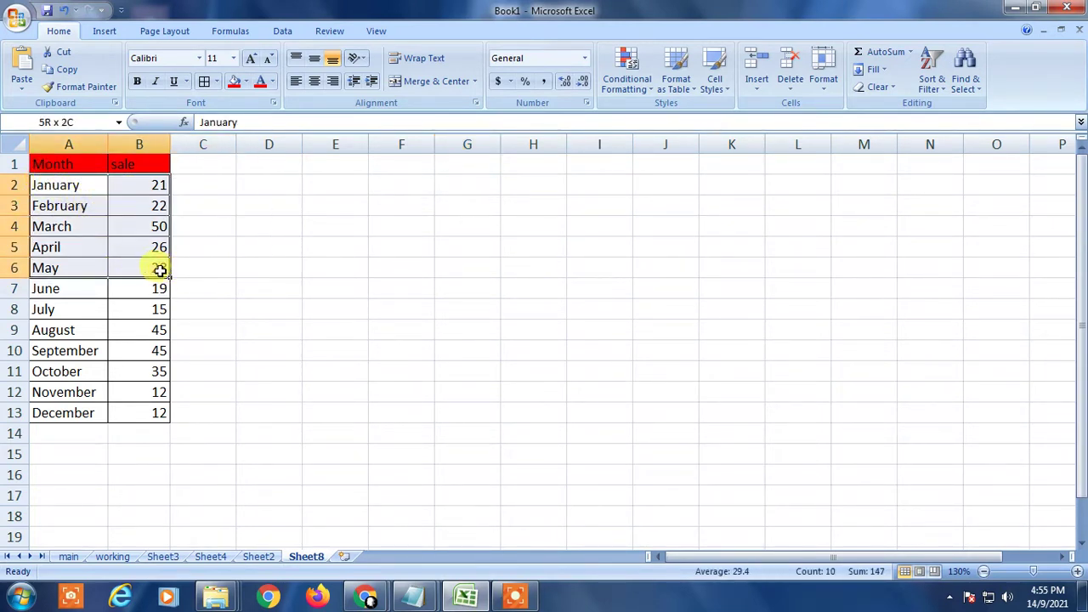
click(103, 32)
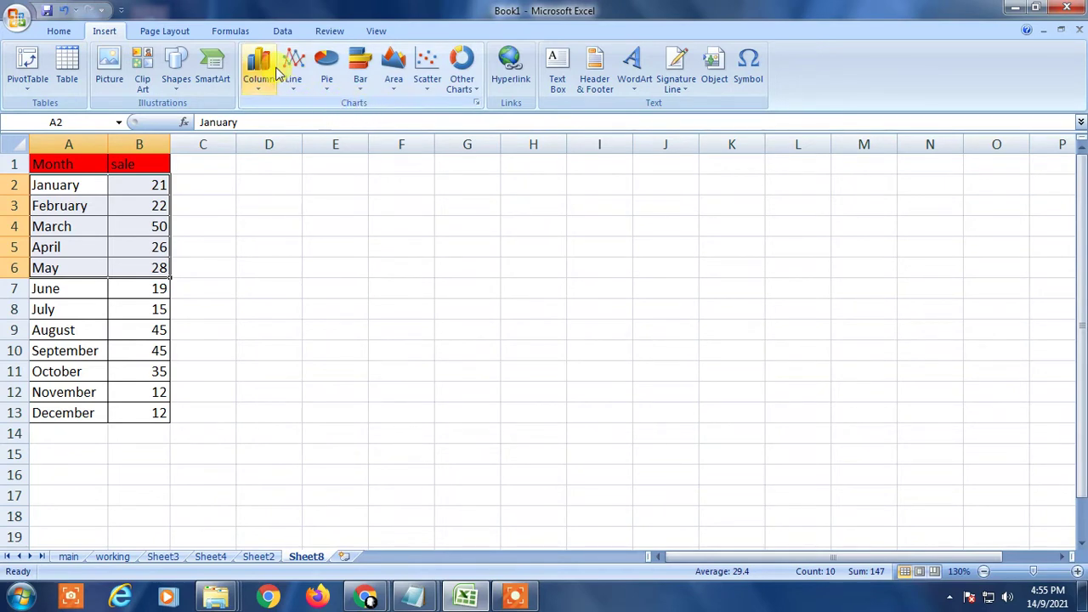
click(360, 85)
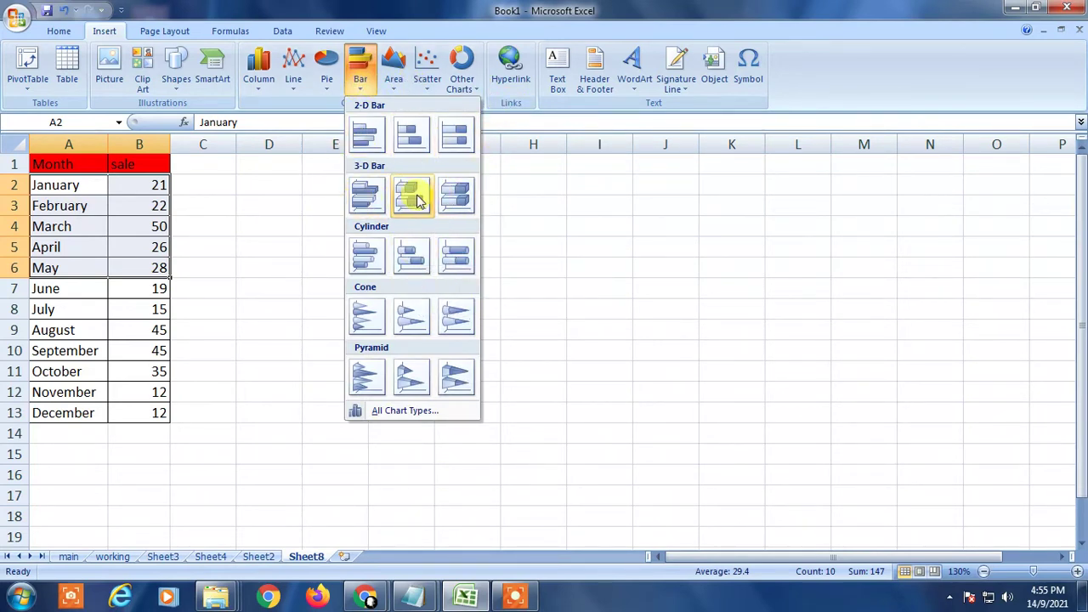
click(385, 412)
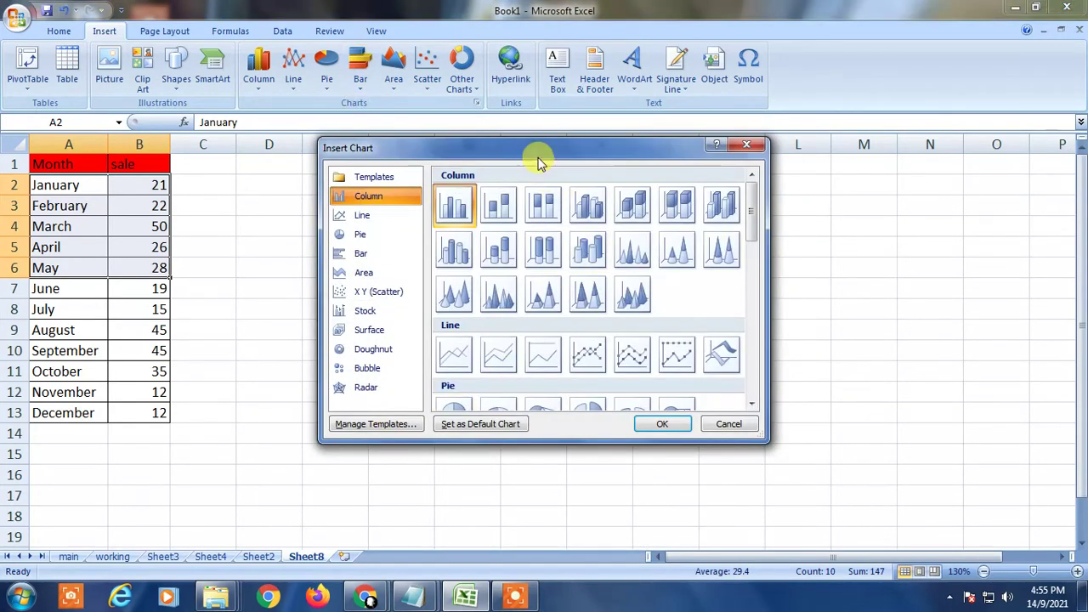
drag(538, 160, 793, 150)
Look through the chart categories and insert a Clustered Column chart of the selected months and sales
click(616, 225)
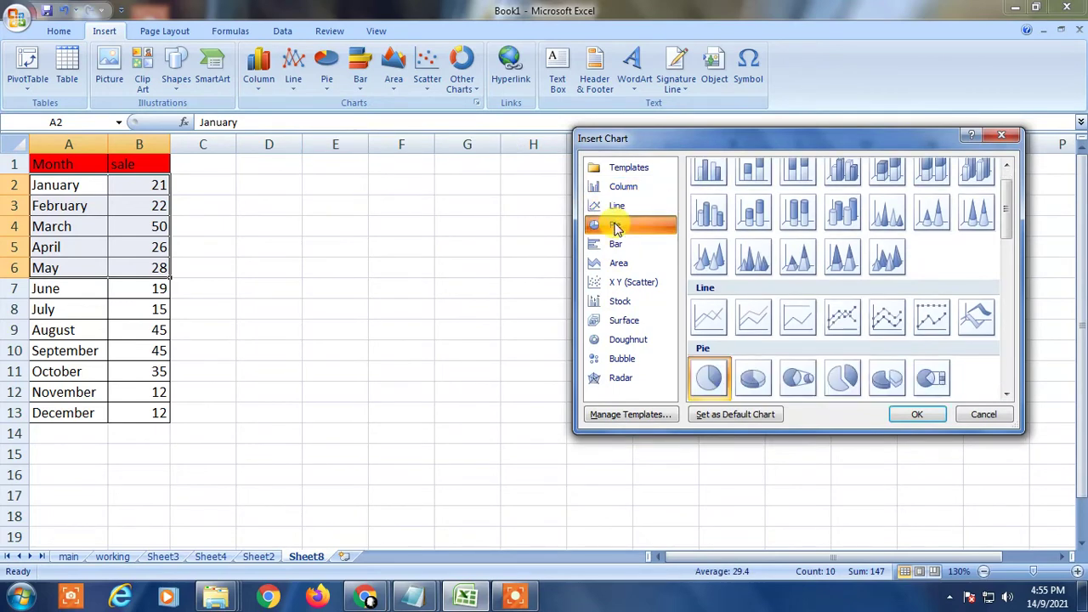
click(617, 206)
click(623, 186)
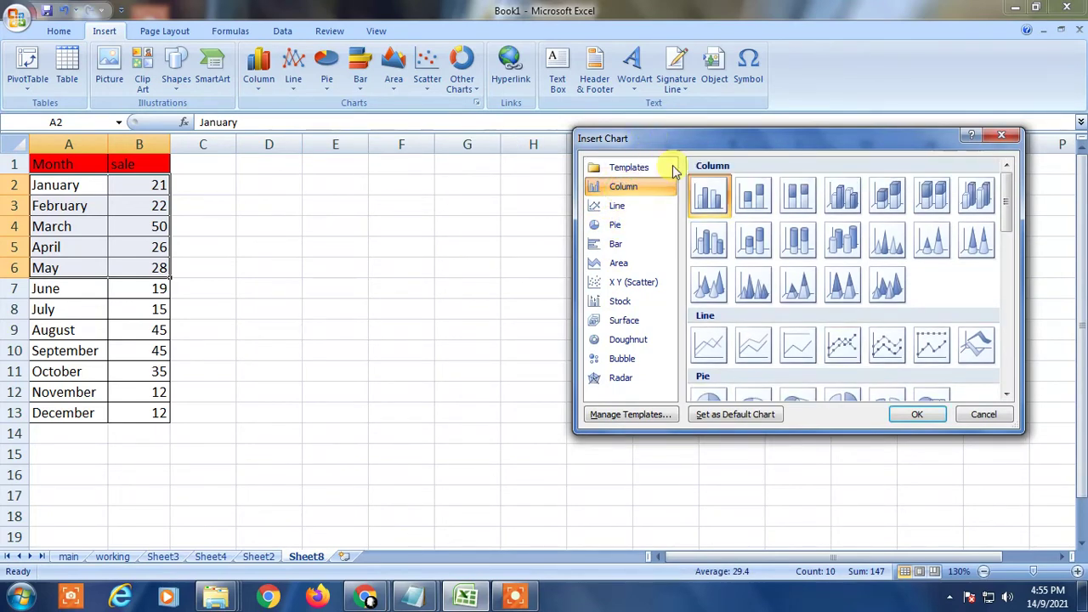
click(614, 244)
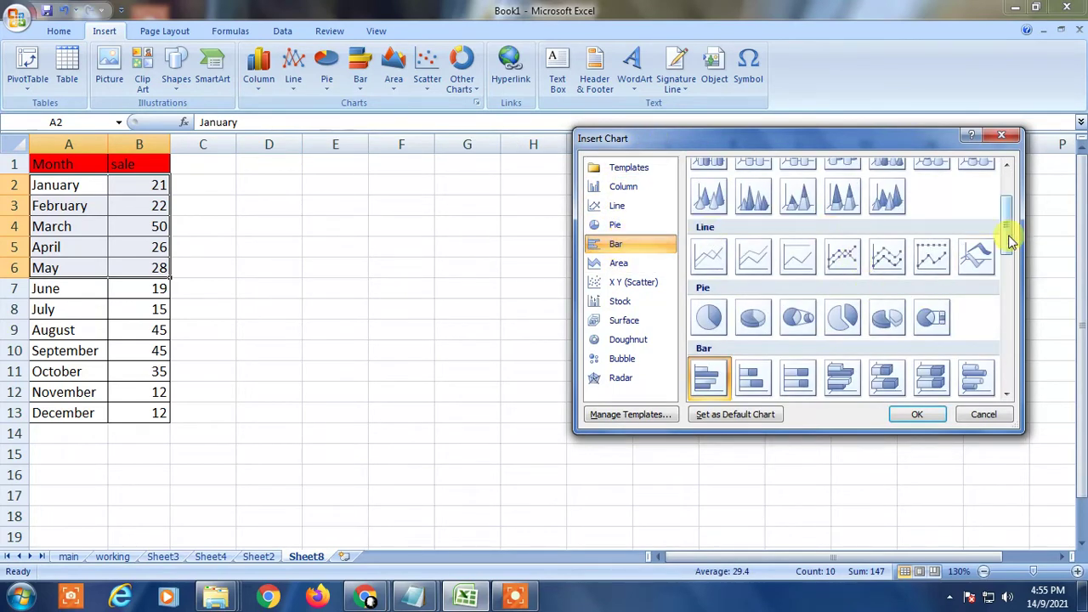
drag(1009, 238, 1012, 214)
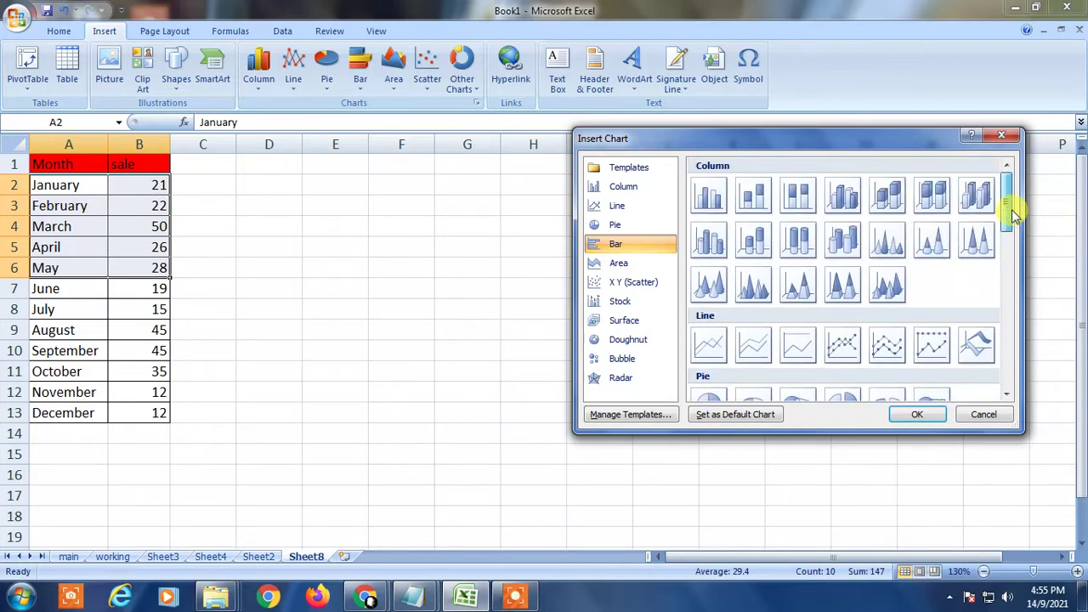
click(705, 200)
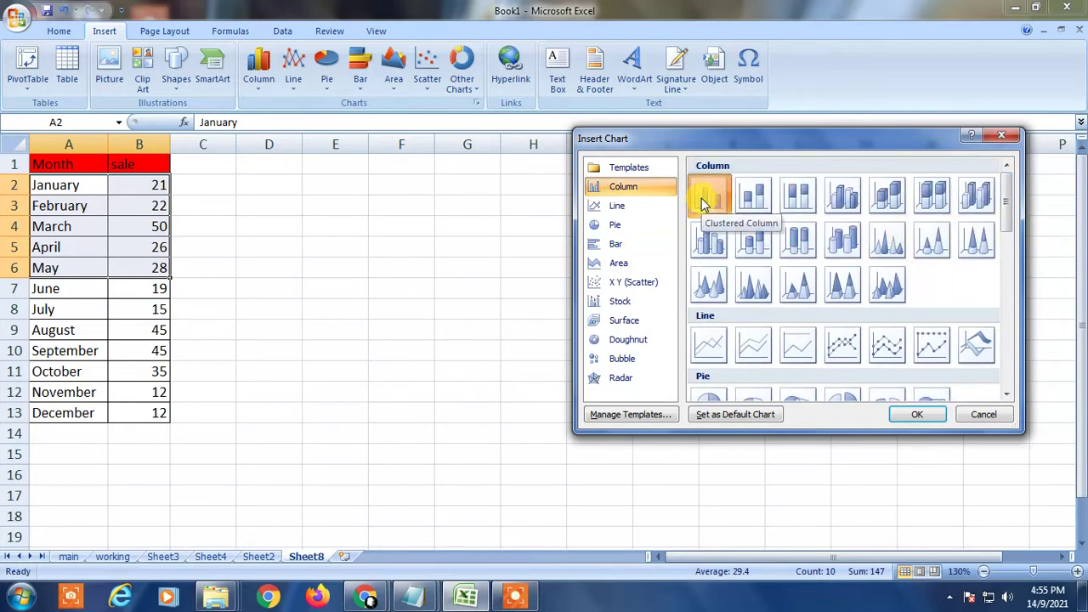
click(916, 414)
click(966, 335)
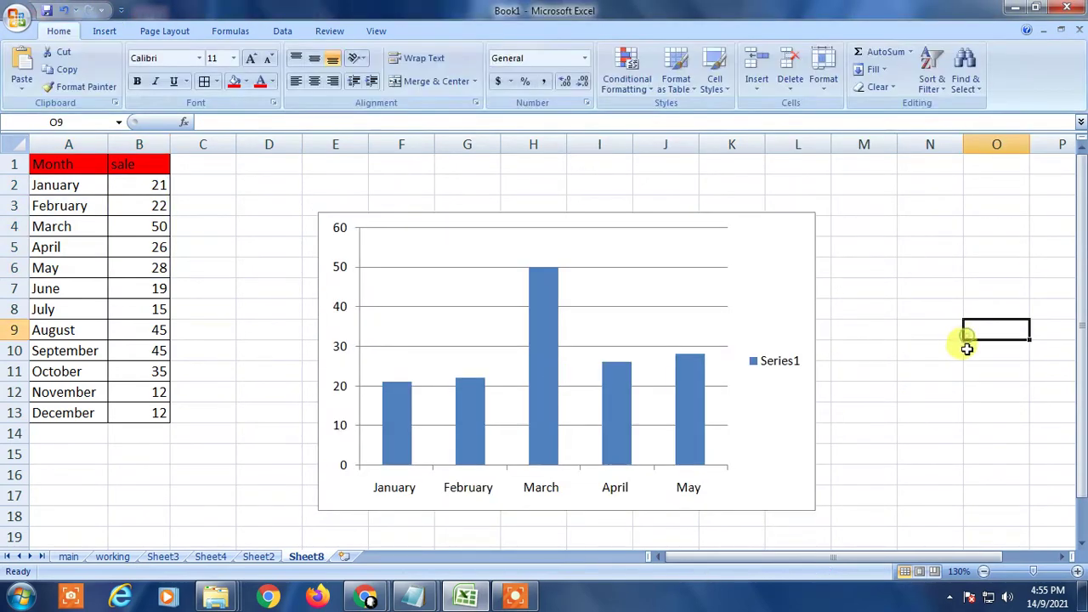
click(960, 348)
click(551, 414)
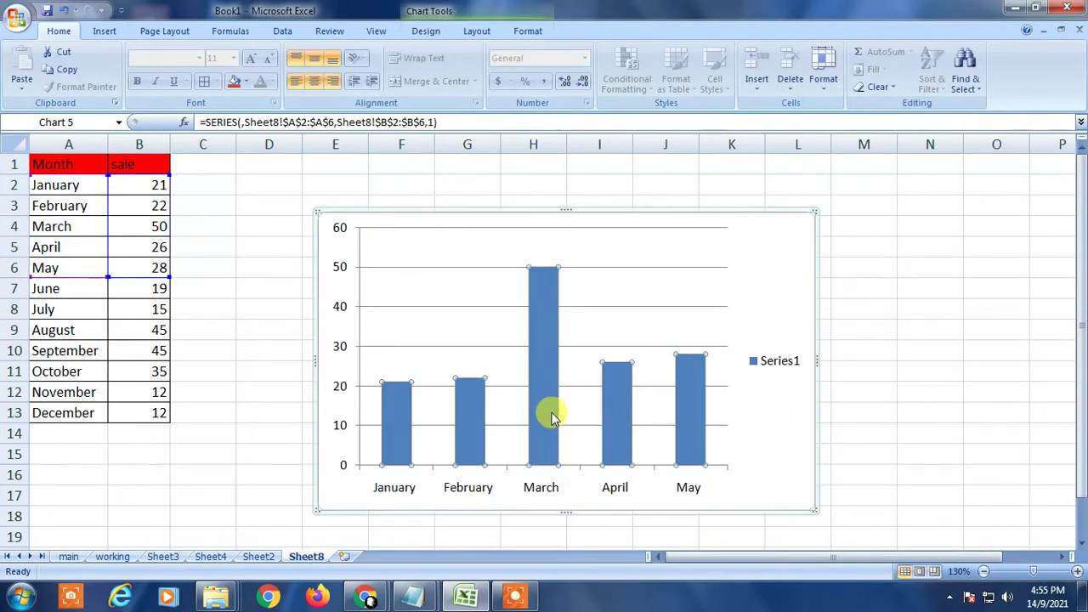
click(920, 283)
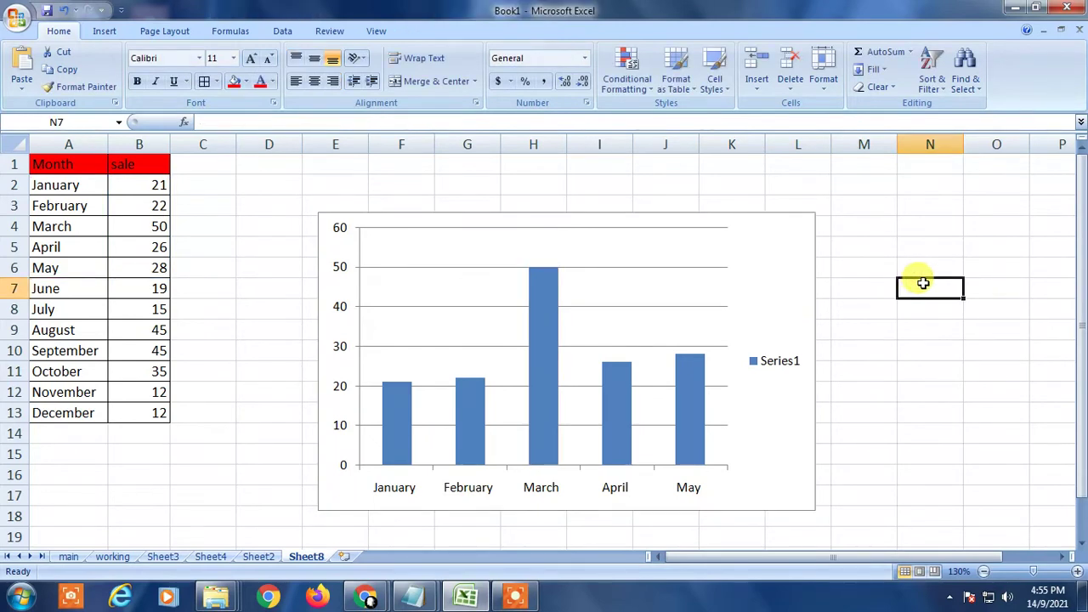
drag(1082, 248, 1082, 330)
drag(1081, 289, 947, 400)
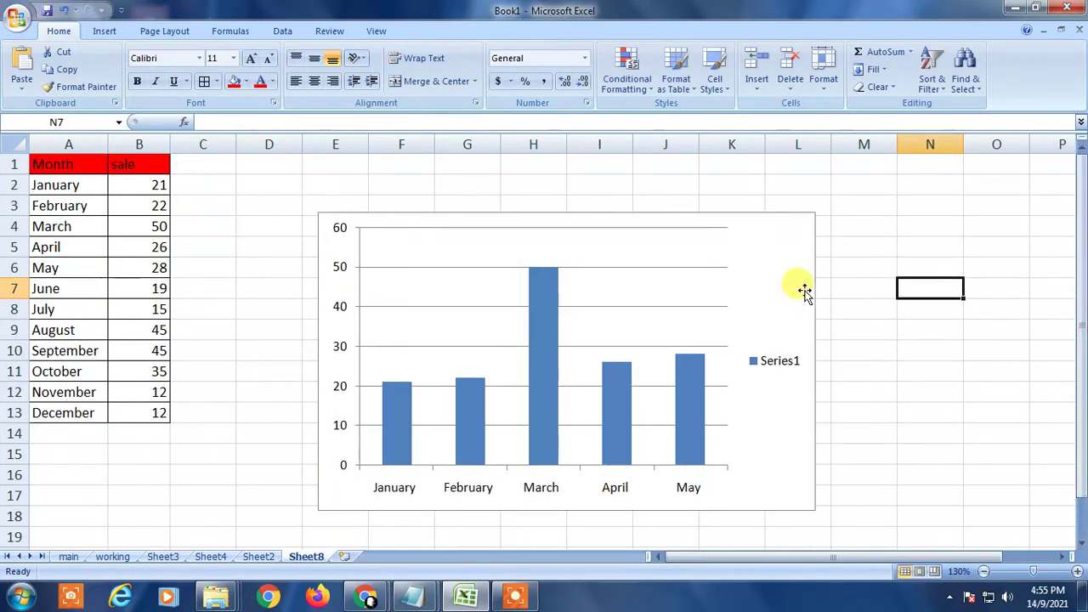
Move the column chart up beside the data table, try shifting its plot area, and undo that shift
click(757, 282)
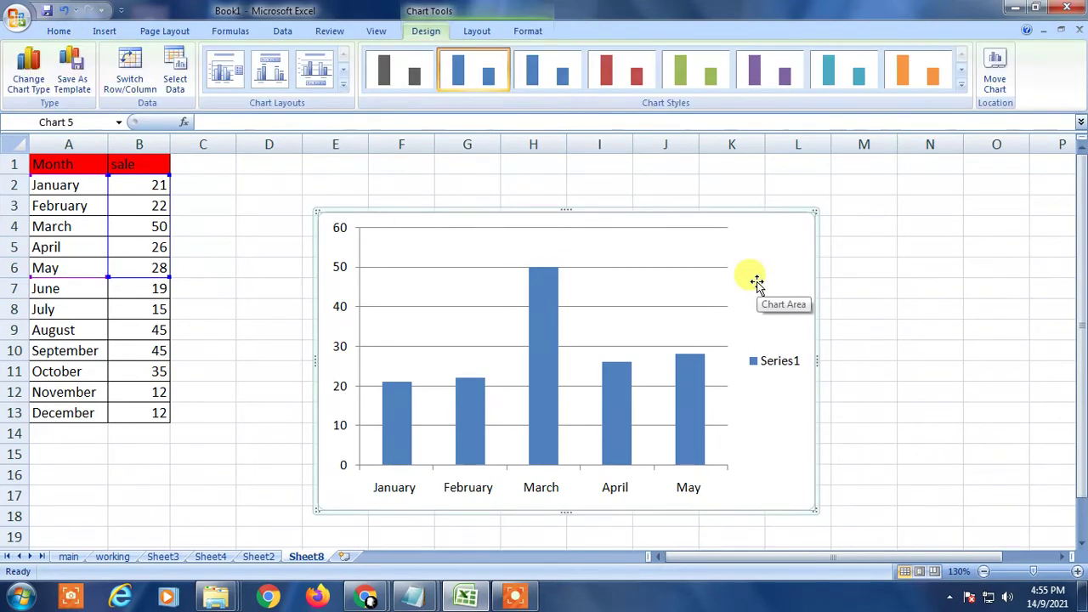
drag(756, 281, 612, 248)
click(549, 238)
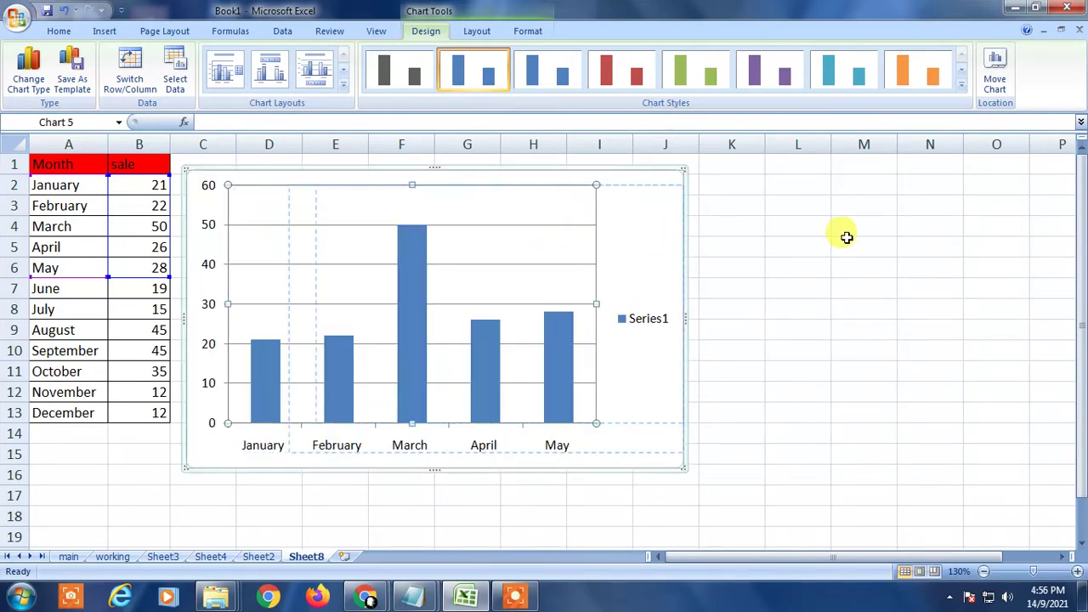
drag(535, 248, 624, 253)
key(ctrl+z)
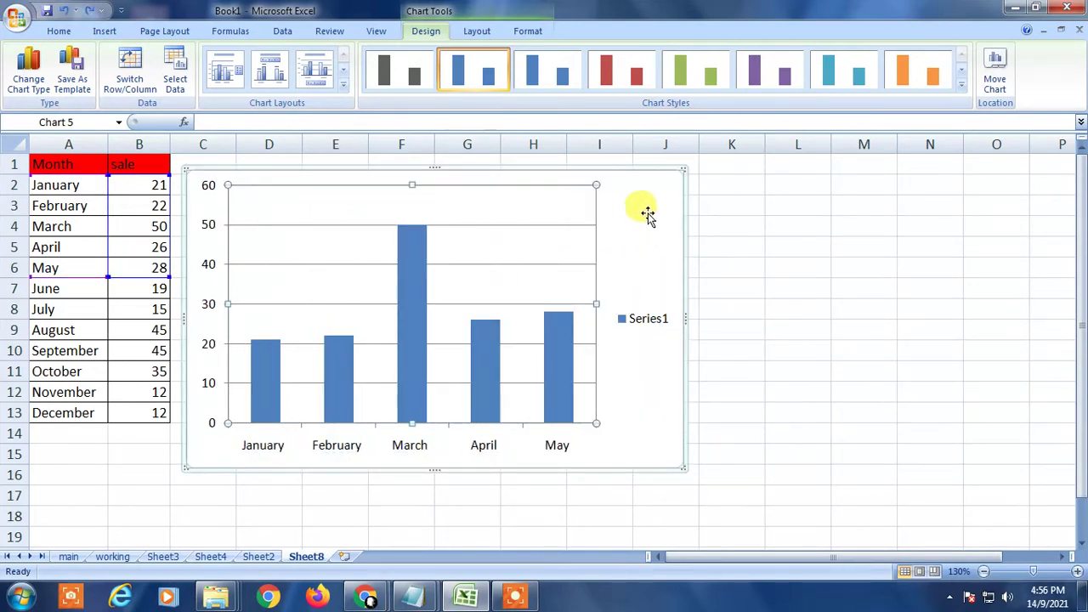
Reposition the column chart a few columns away from the data table and enlarge it slightly from its upper-right corner
drag(646, 212, 775, 241)
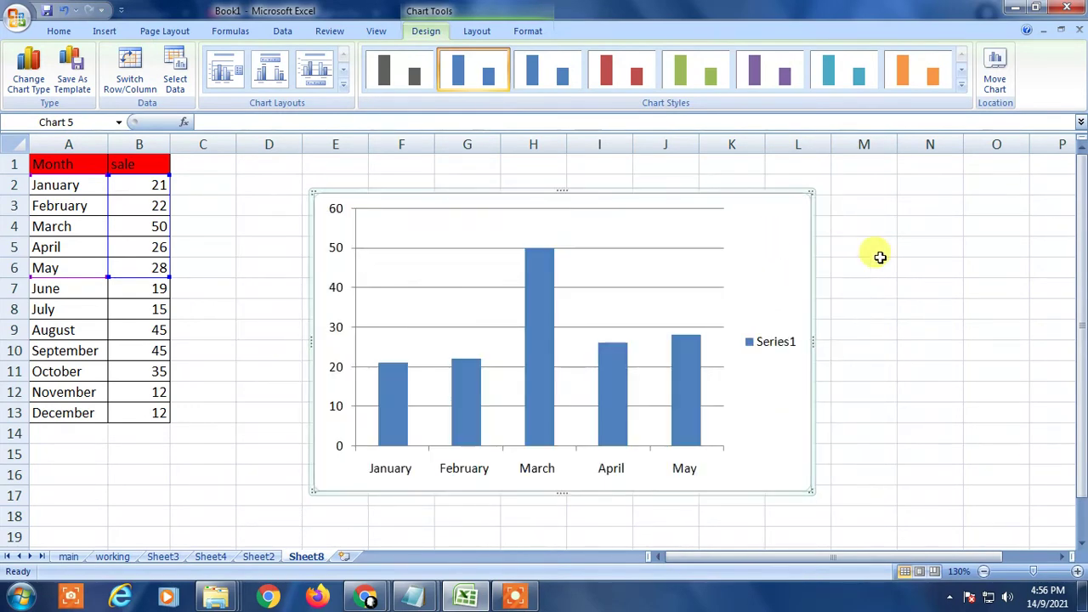
click(871, 324)
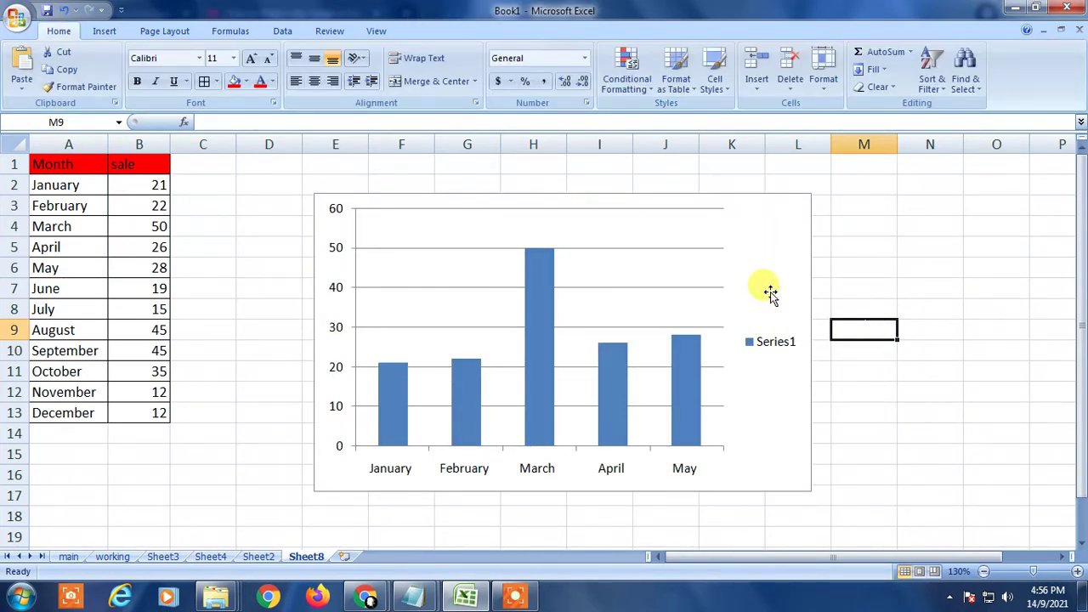
mouse_move(768, 292)
mouse_down()
mouse_move(770, 267)
mouse_move(760, 272)
mouse_up()
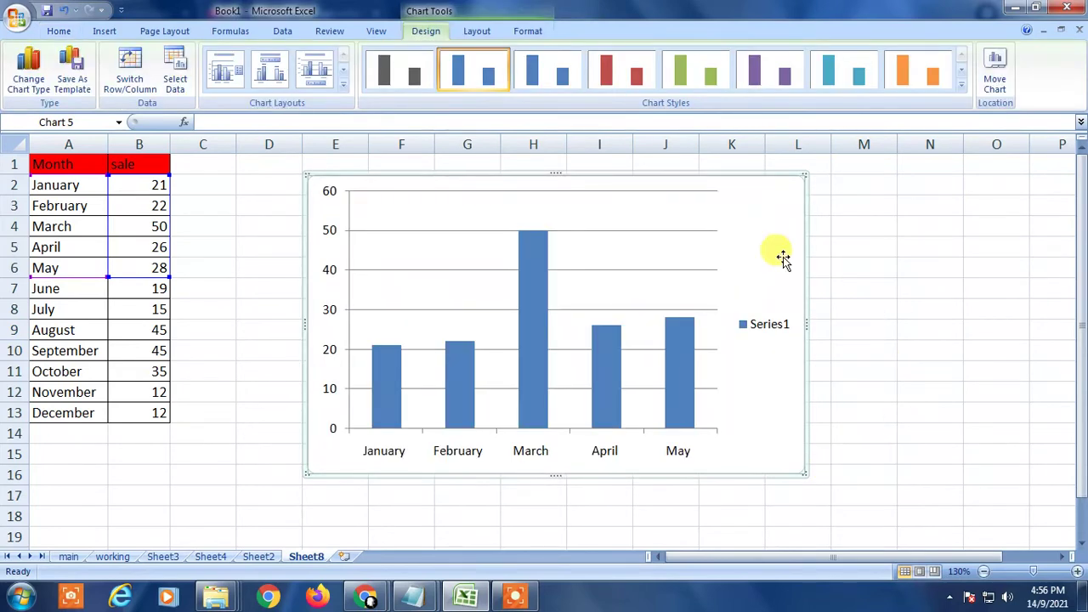
drag(777, 228, 795, 262)
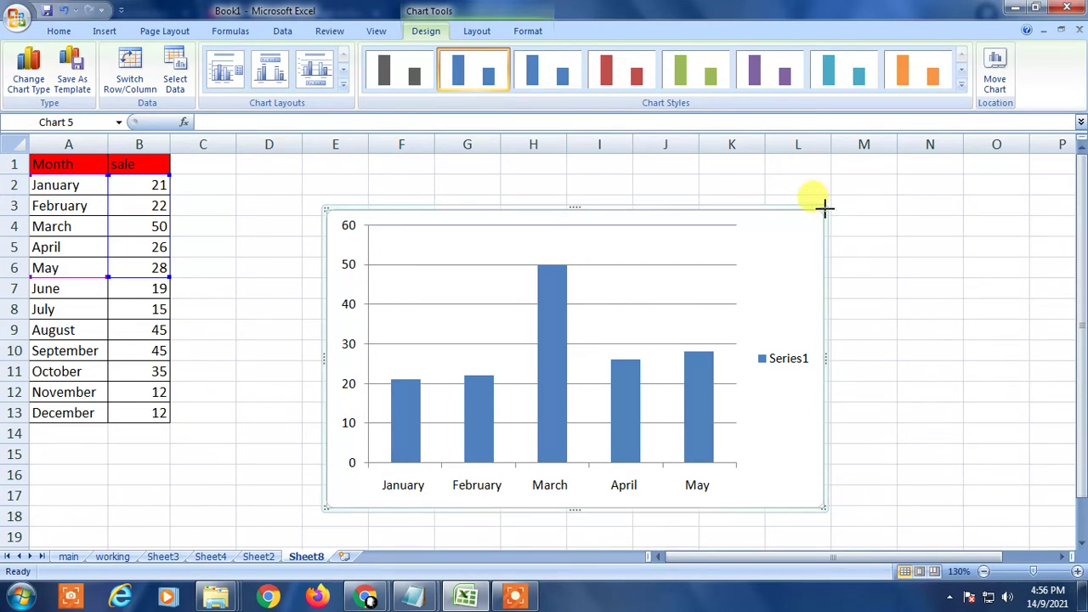
drag(822, 210, 844, 190)
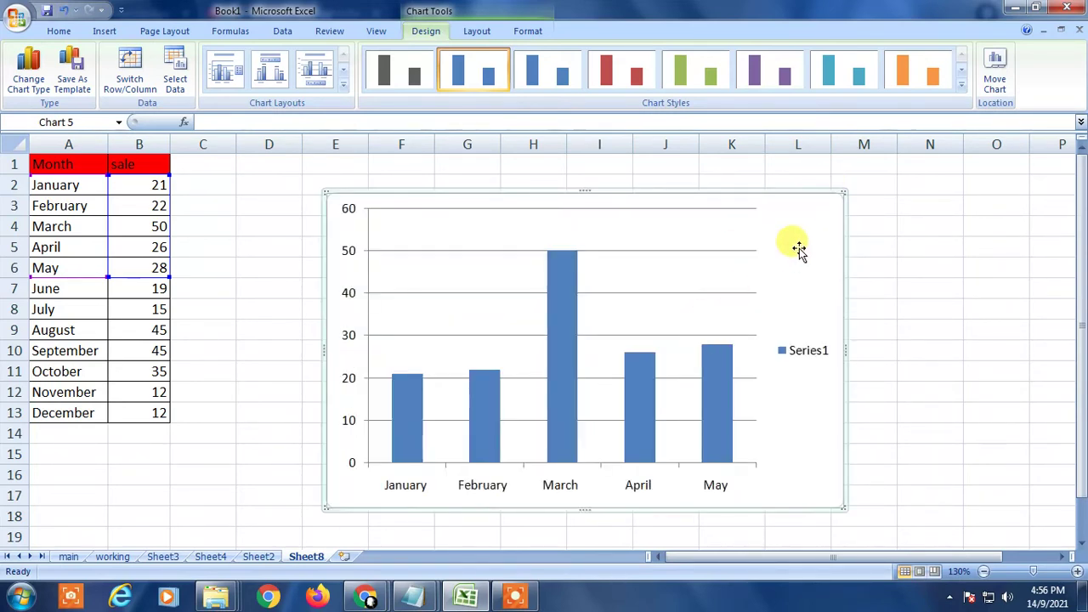
drag(798, 247, 779, 230)
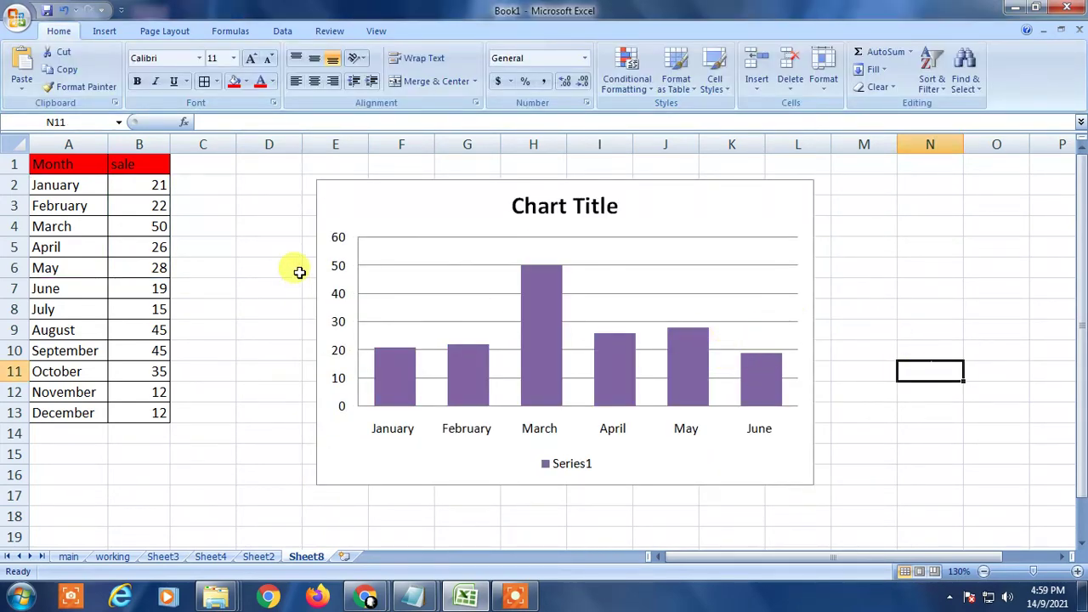
Replace the column chart's placeholder title with the text "test bar graps"
click(509, 259)
click(544, 206)
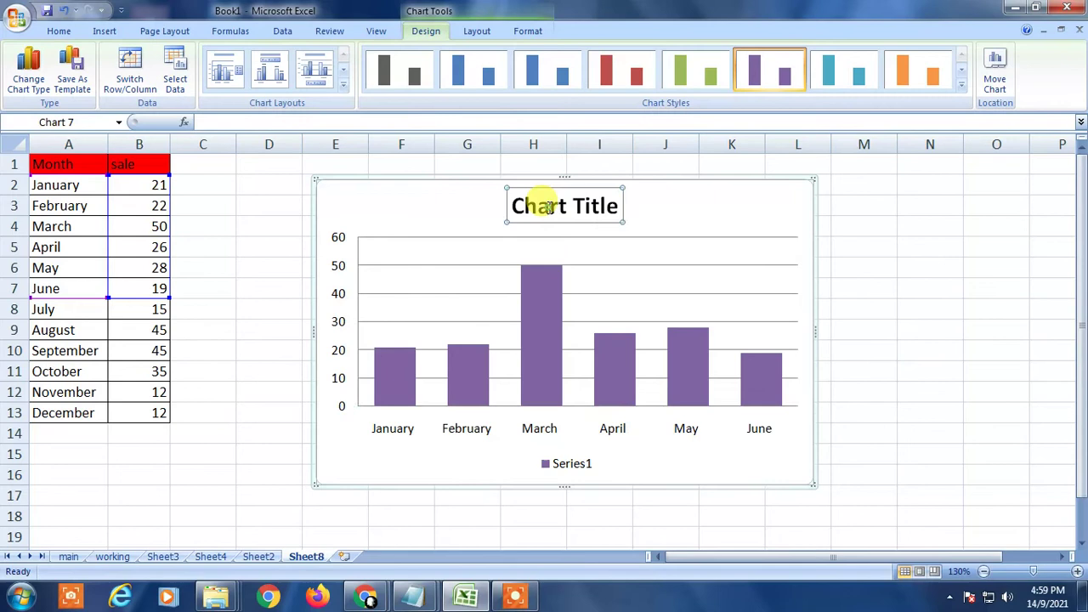
click(710, 210)
triple_click(559, 213)
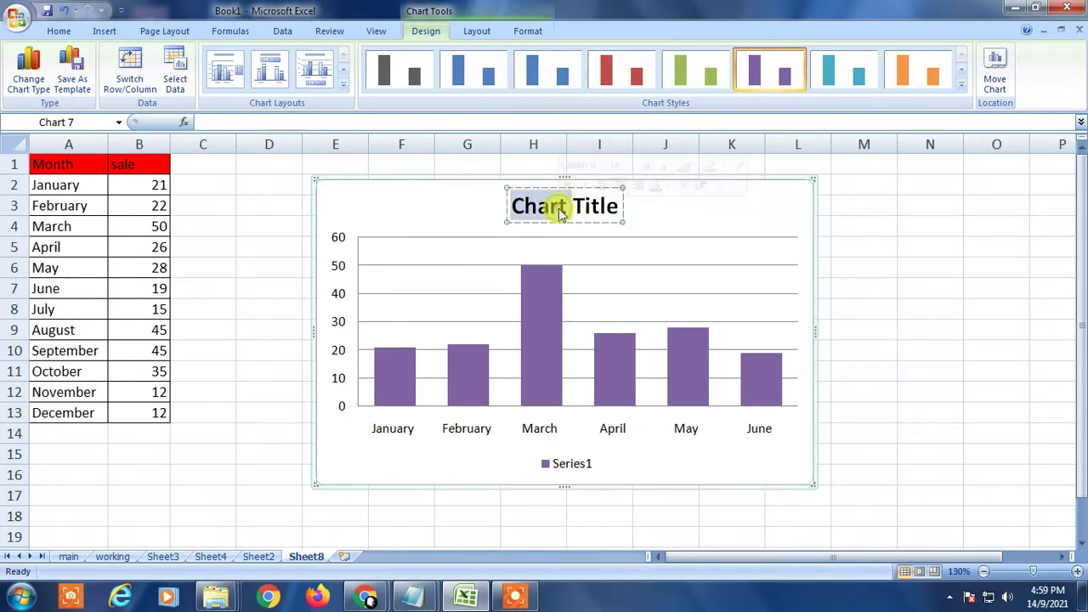
text(gov)
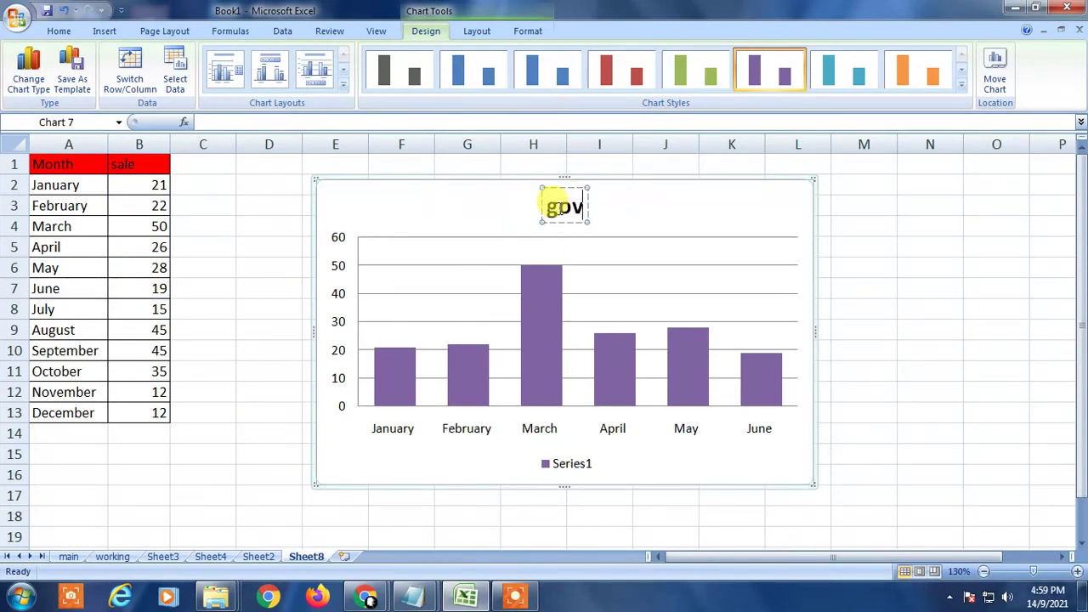
text(e)
key(BackSpace)
key(BackSpace)
key(BackSpace)
key(BackSpace)
text(Gov)
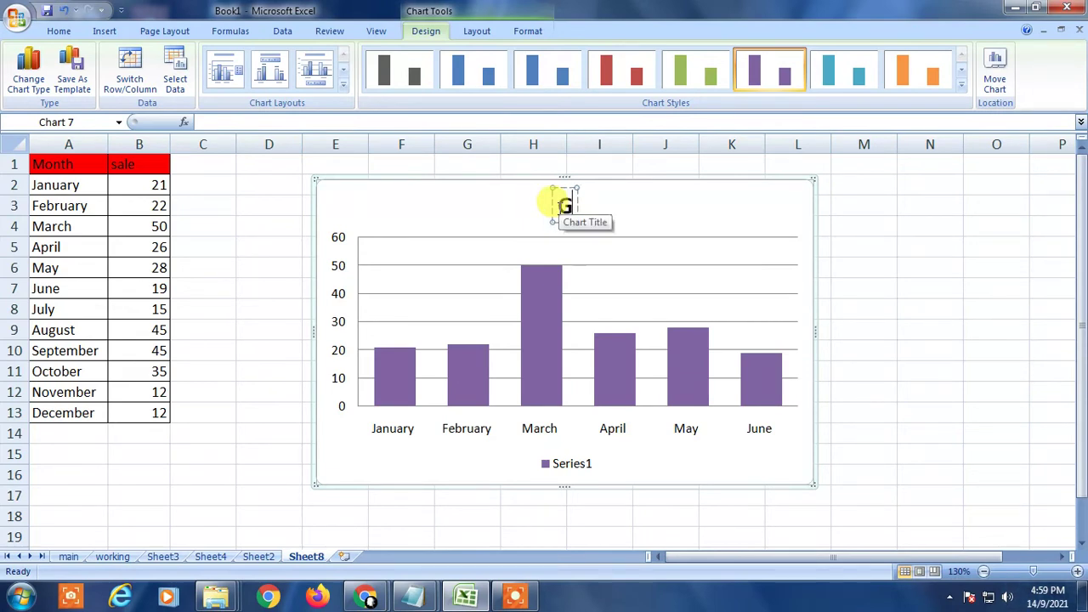
key(BackSpace)
text(test)
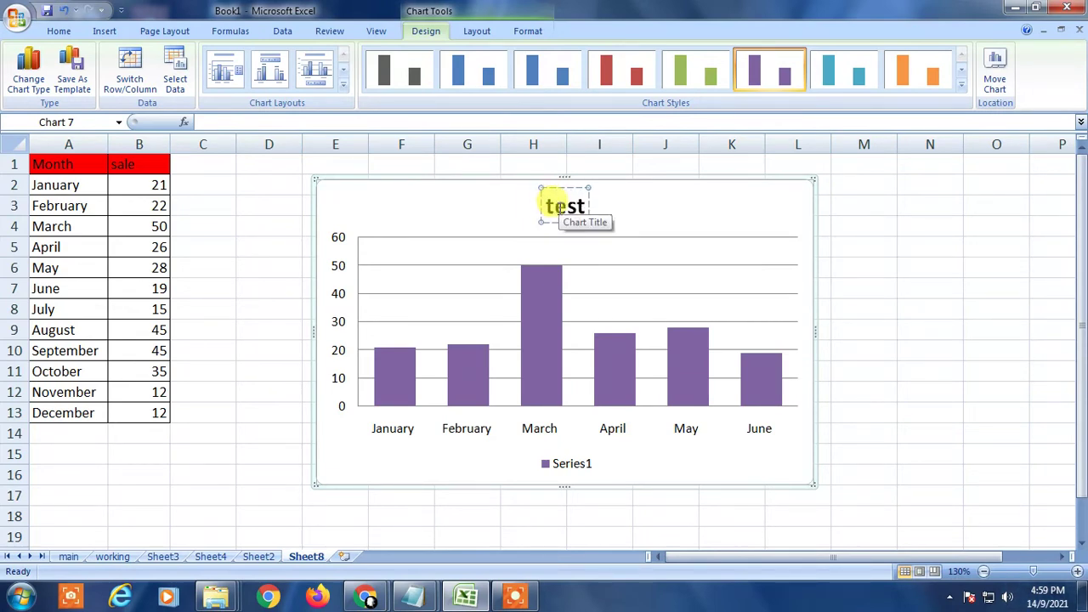
text( bar graps)
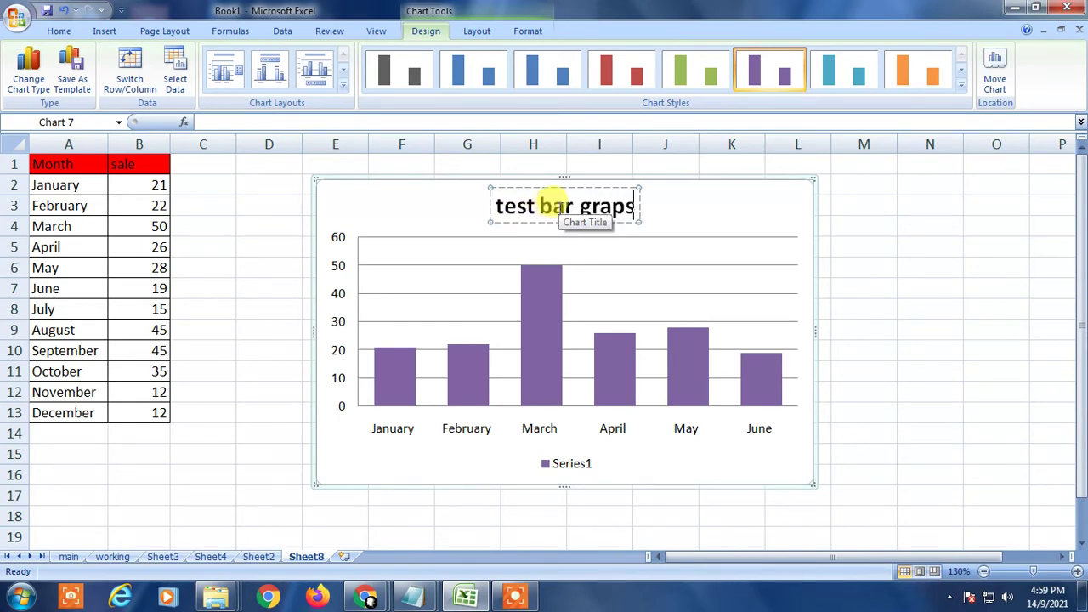
click(1005, 283)
Try the orange chart style on the column chart, and settle on the dark grey style
click(697, 383)
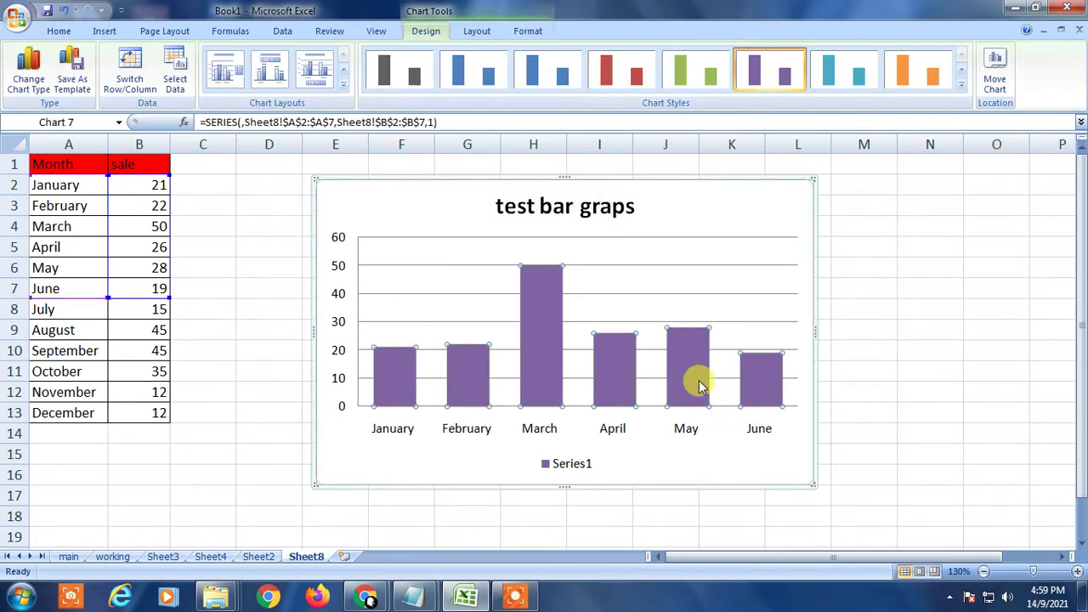
click(906, 281)
click(723, 243)
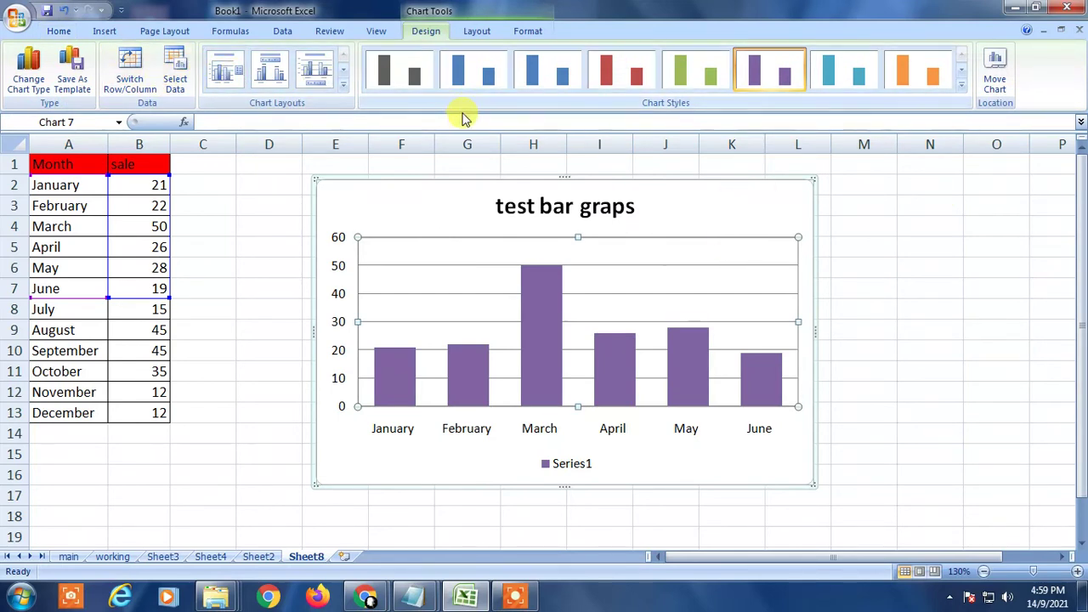
click(920, 75)
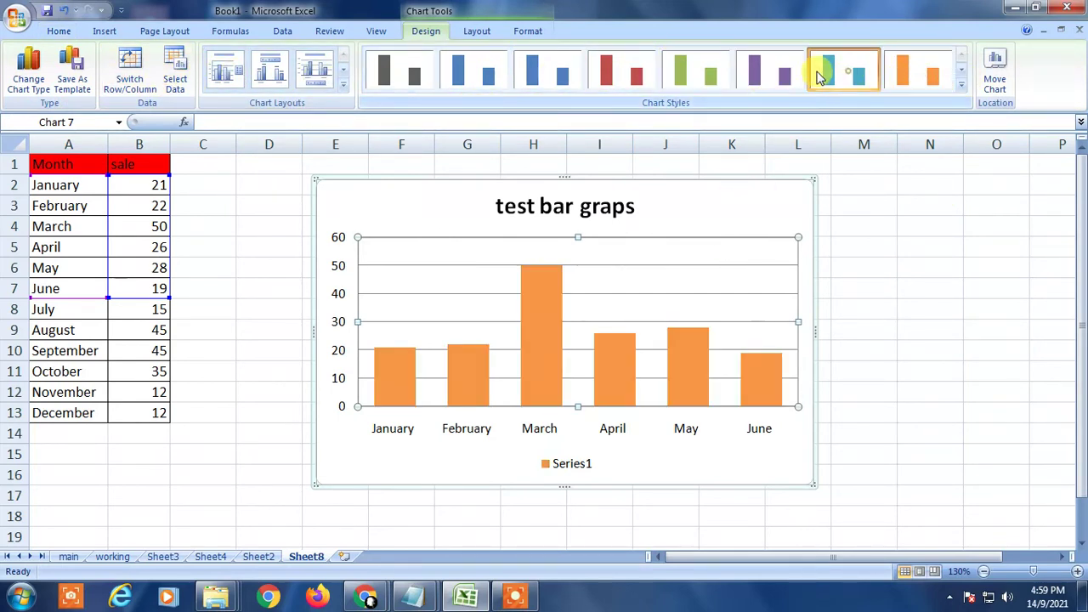
click(400, 72)
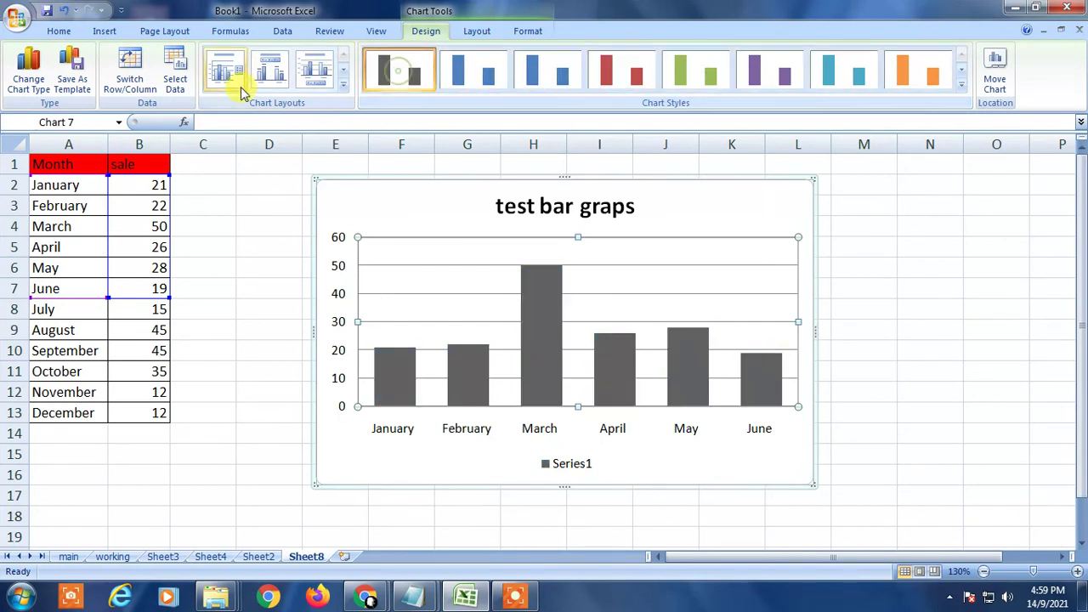
Look through the Line and Bar chart categories and change the chart type to 100% Stacked Column in 3-D
click(28, 75)
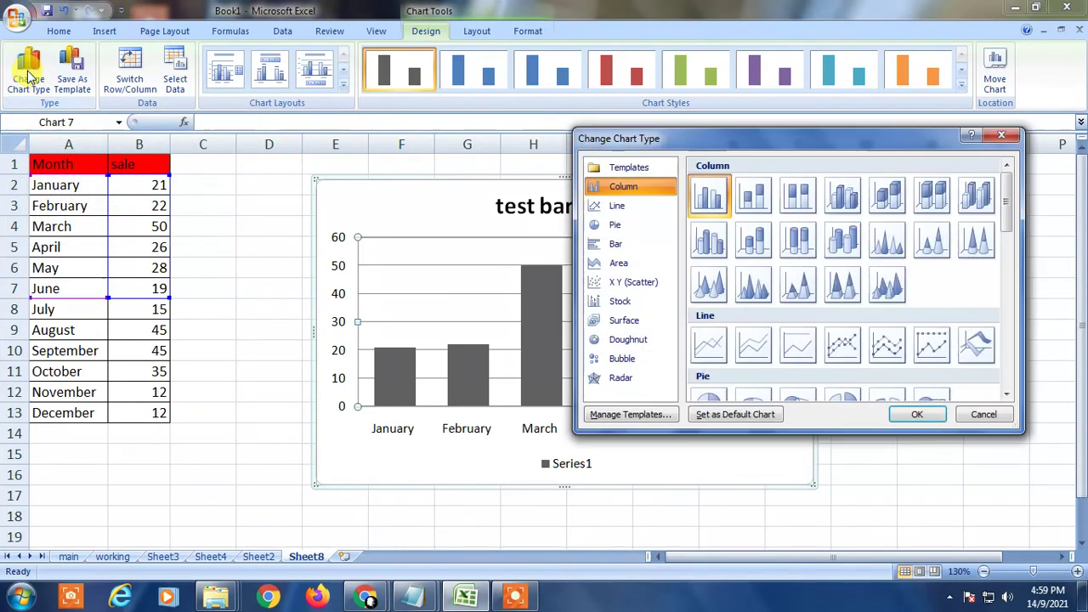
drag(1013, 207, 935, 139)
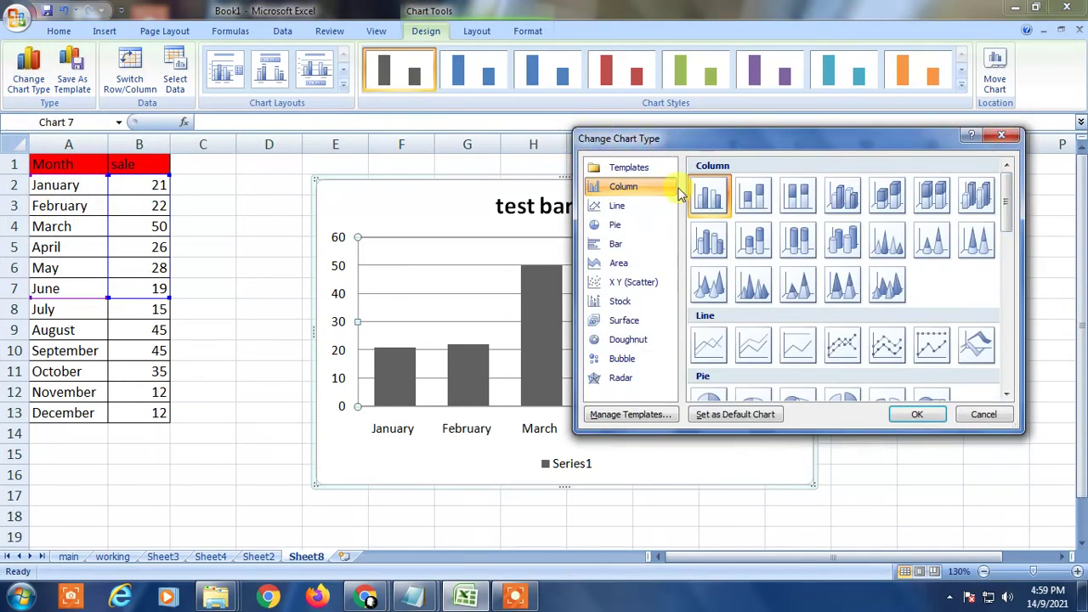
click(619, 207)
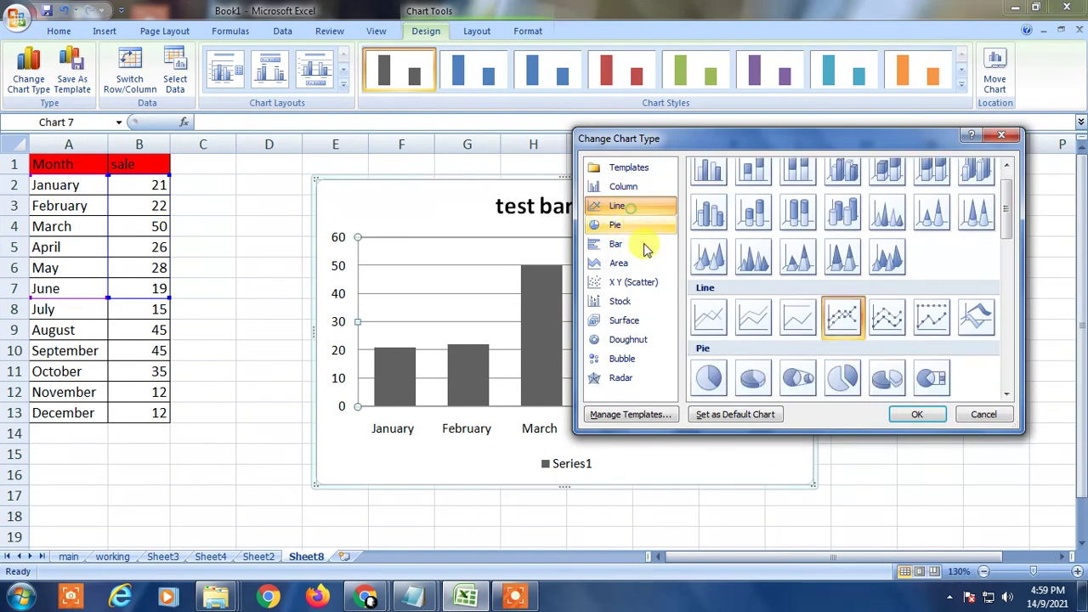
click(643, 247)
scroll(929, 292, down, 3)
scroll(749, 343, up, 5)
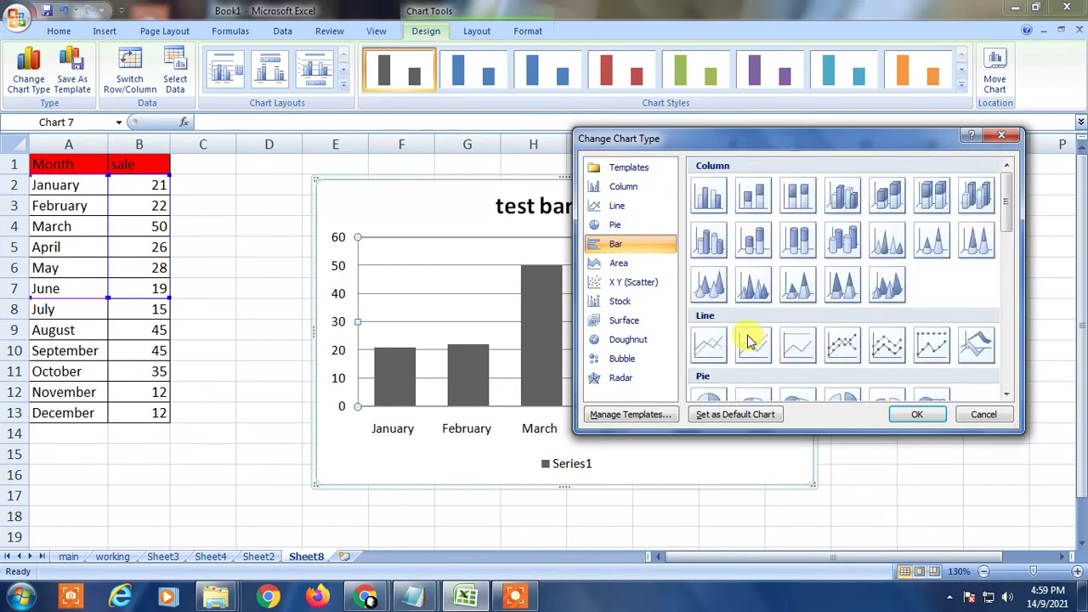
click(628, 187)
click(616, 244)
scroll(789, 243, up, 4)
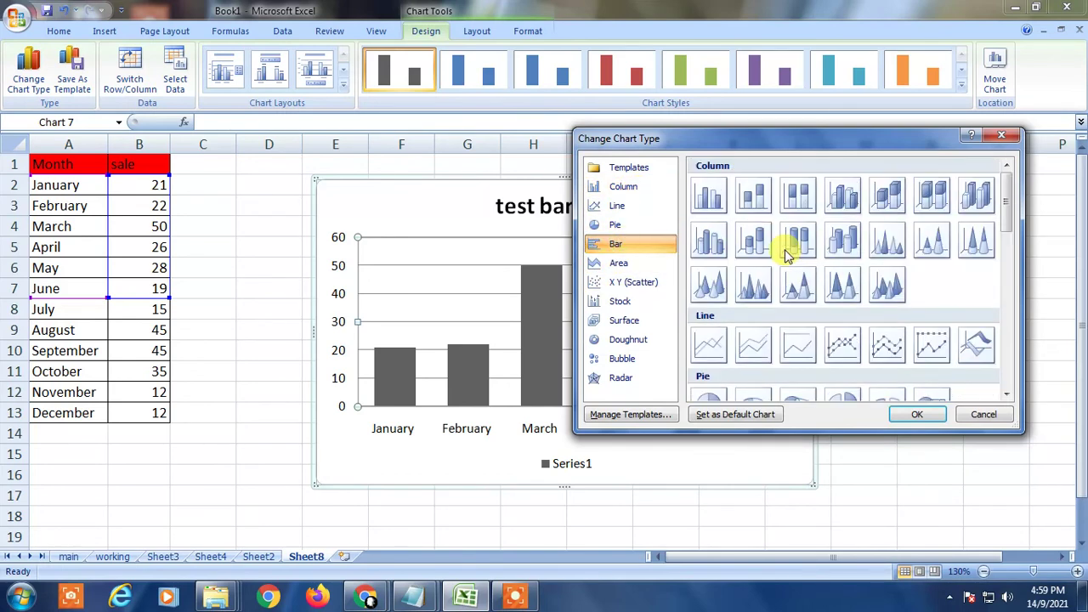
click(926, 197)
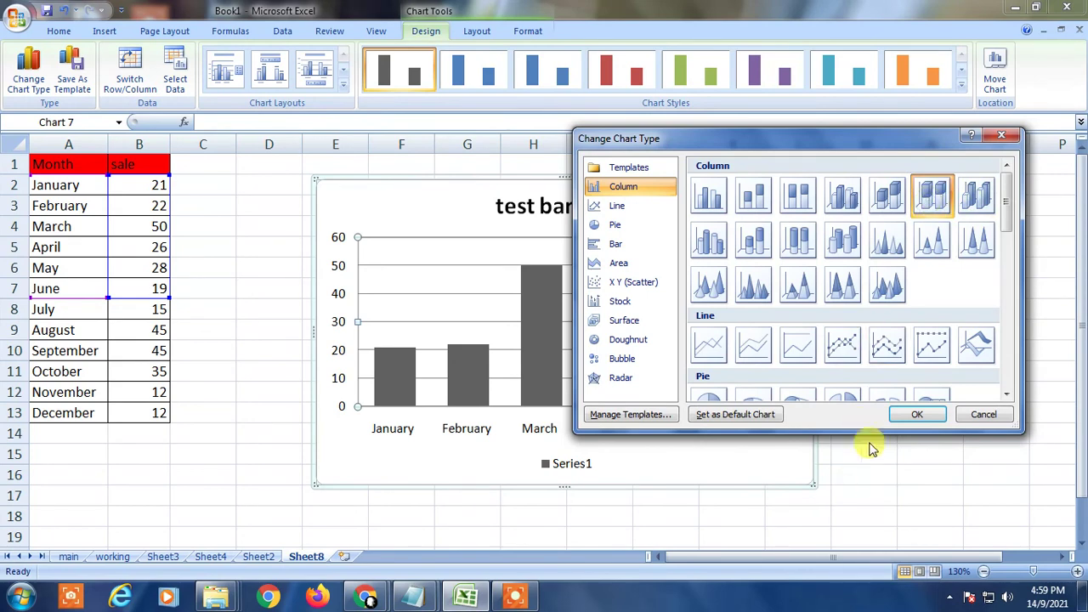
click(916, 414)
click(527, 314)
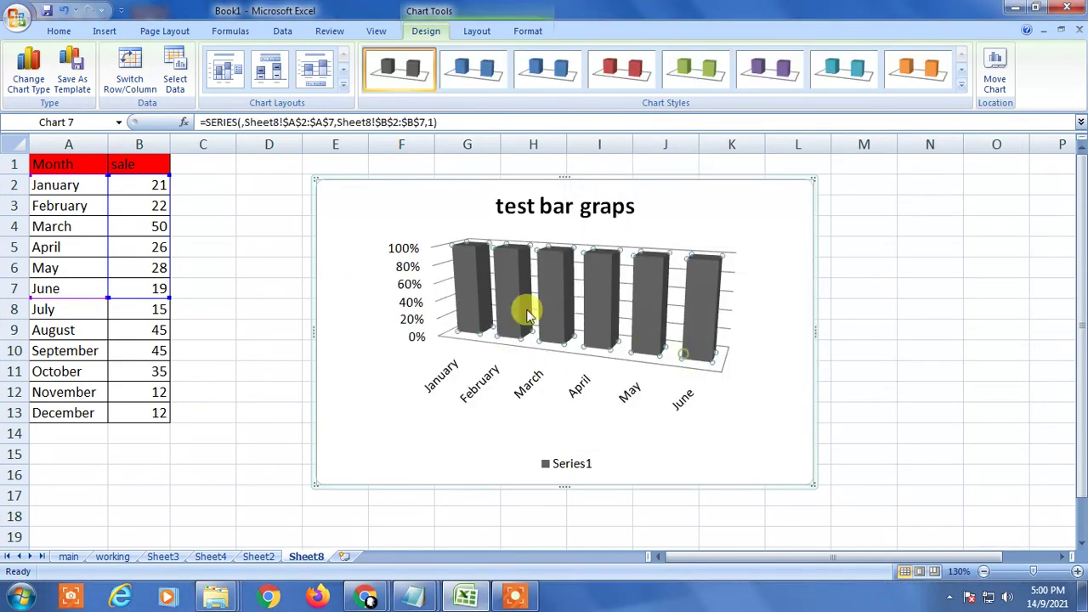